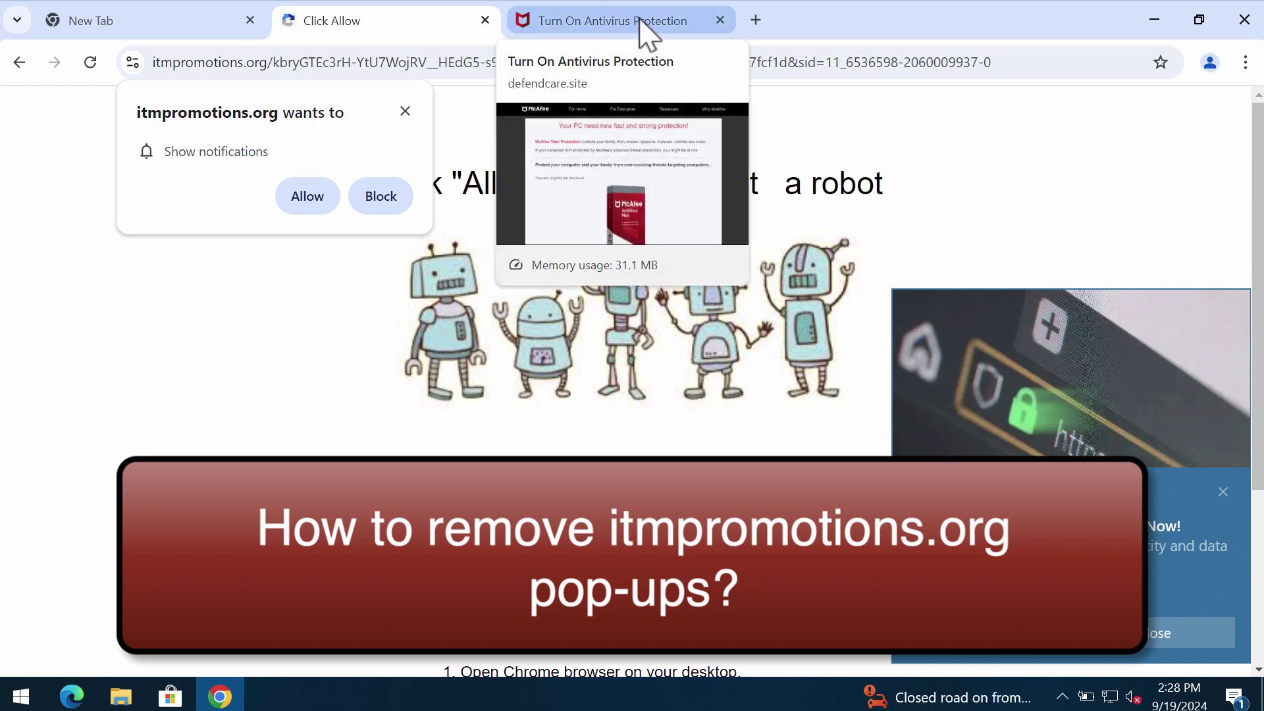
Close the fake 'Turn On Antivirus Protection' tab and allow itmpromotions.org to show notifications
left_click(720, 20)
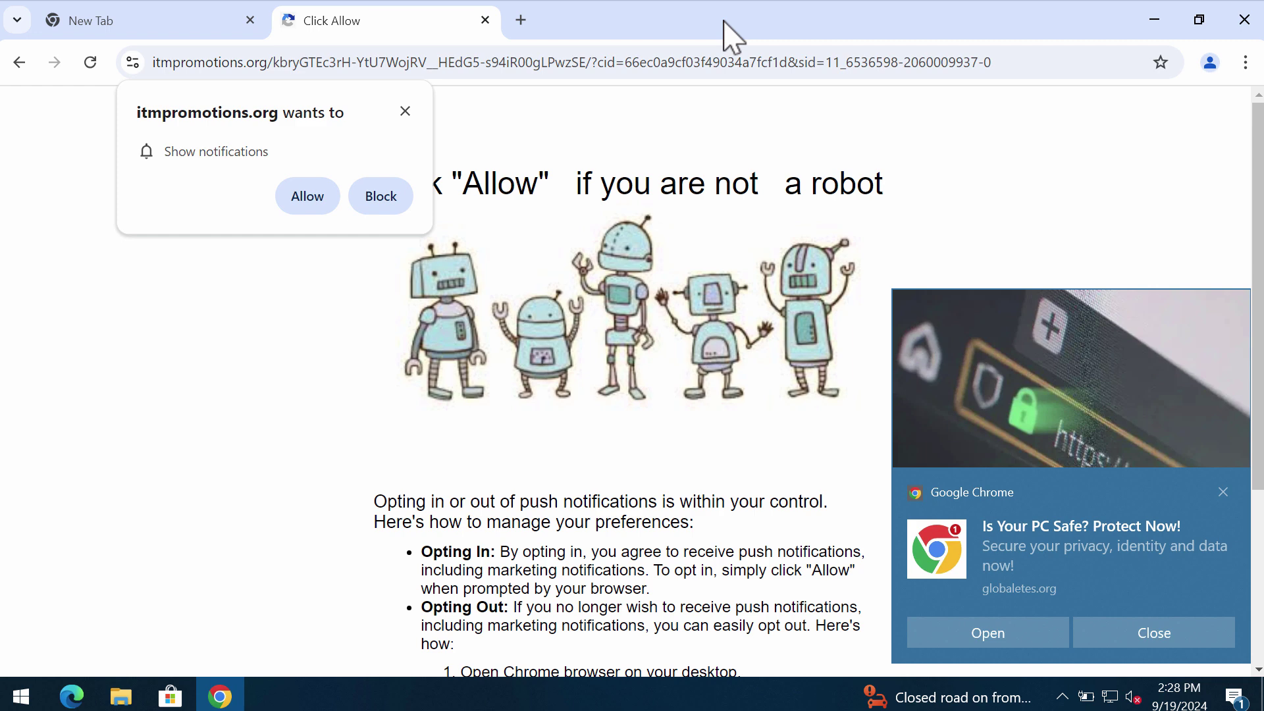
left_click(307, 196)
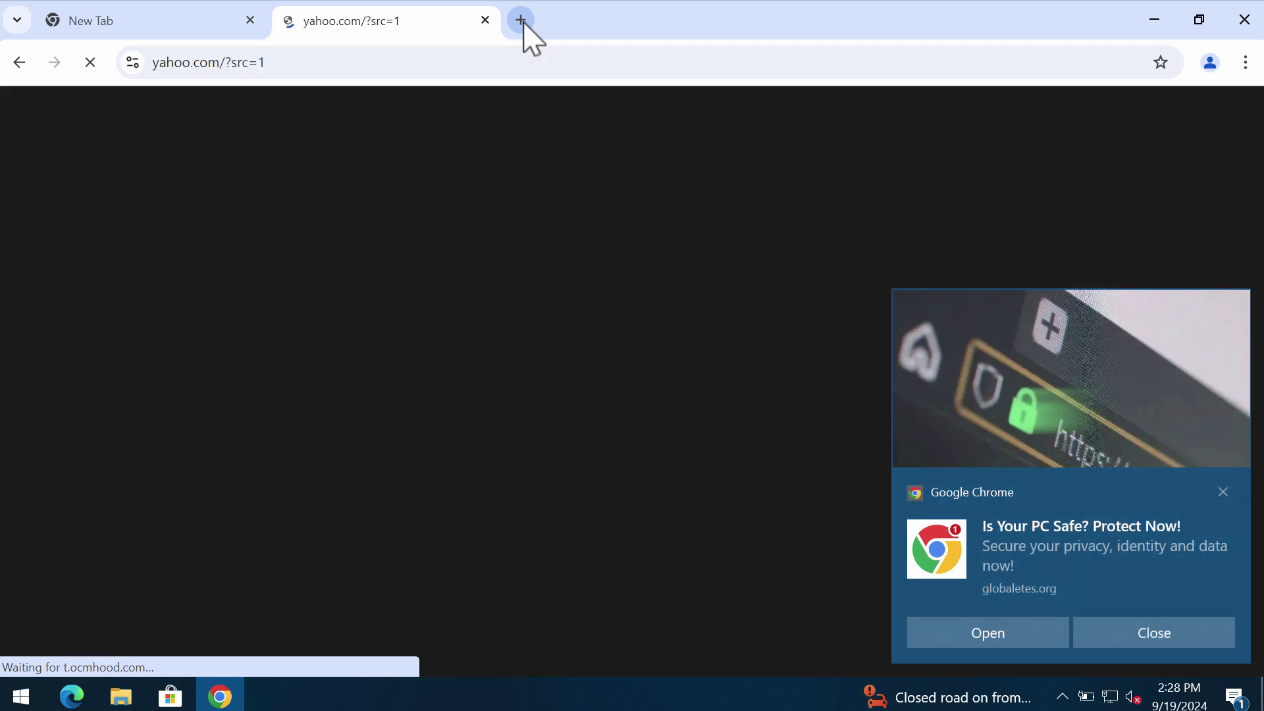
Replace the redirected Yahoo tab with a new tab and clear the globaletes.org spam notification
left_click(523, 25)
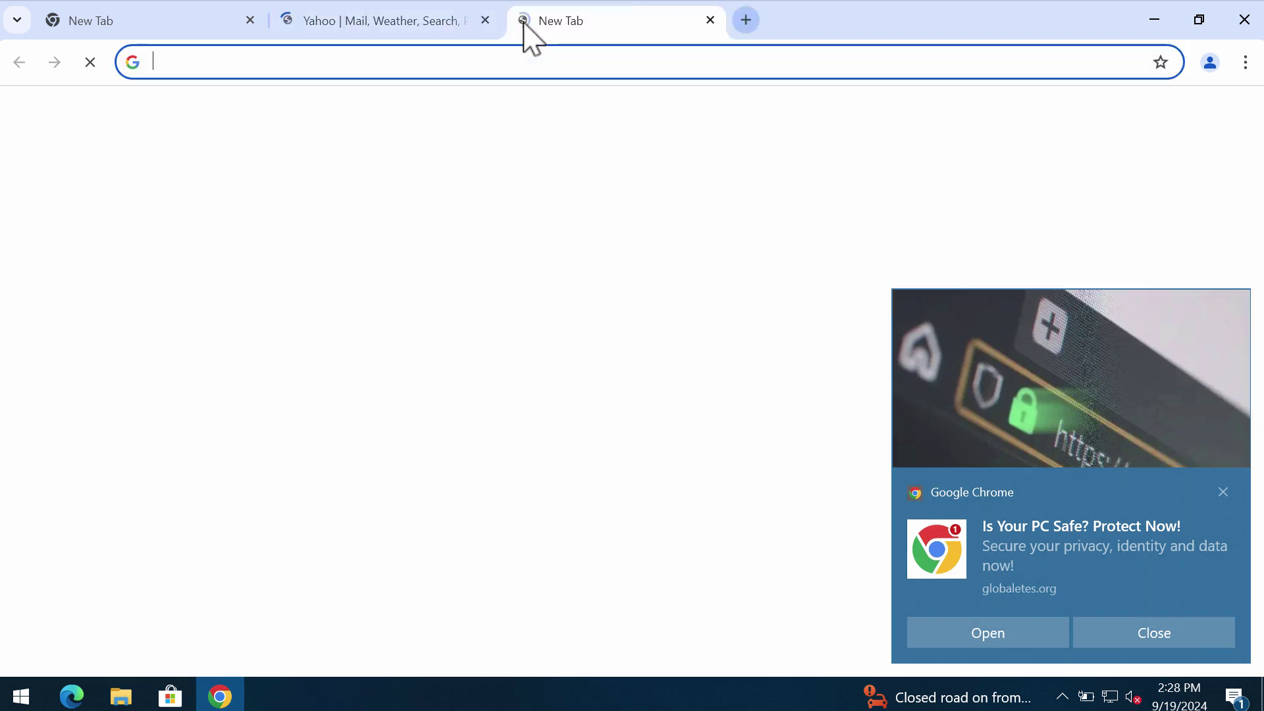
left_click(485, 21)
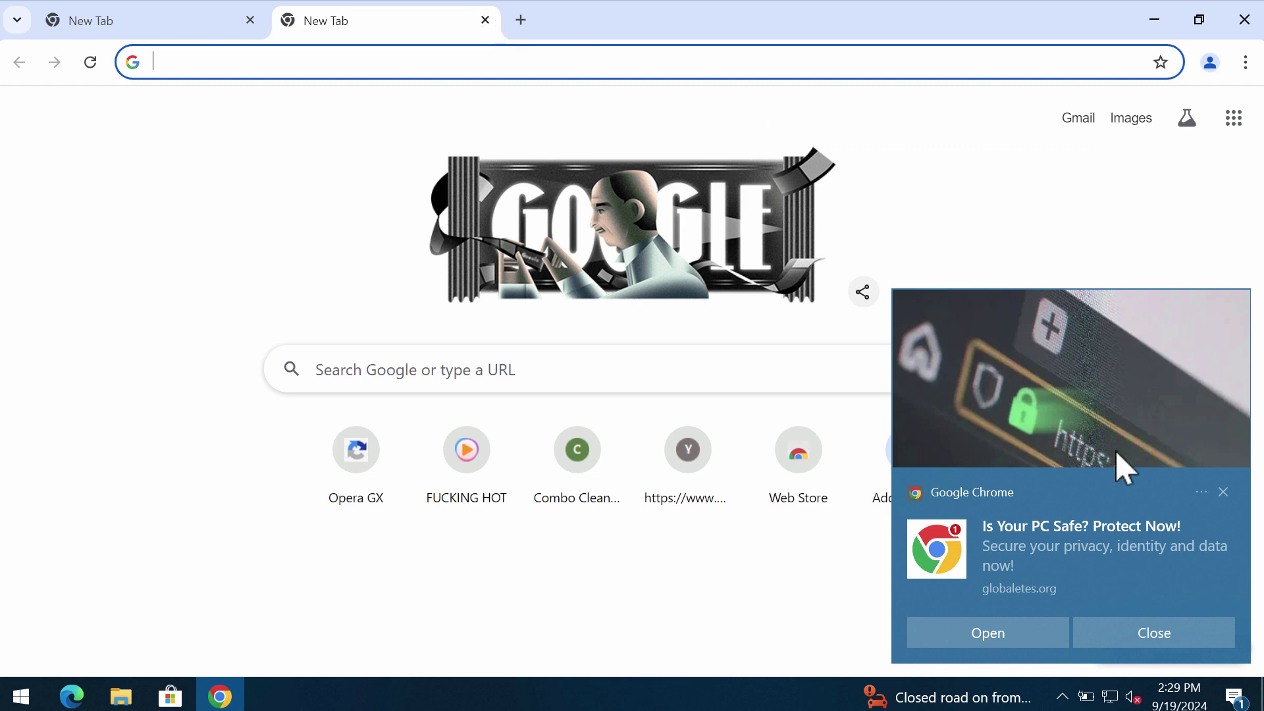
left_click(1235, 696)
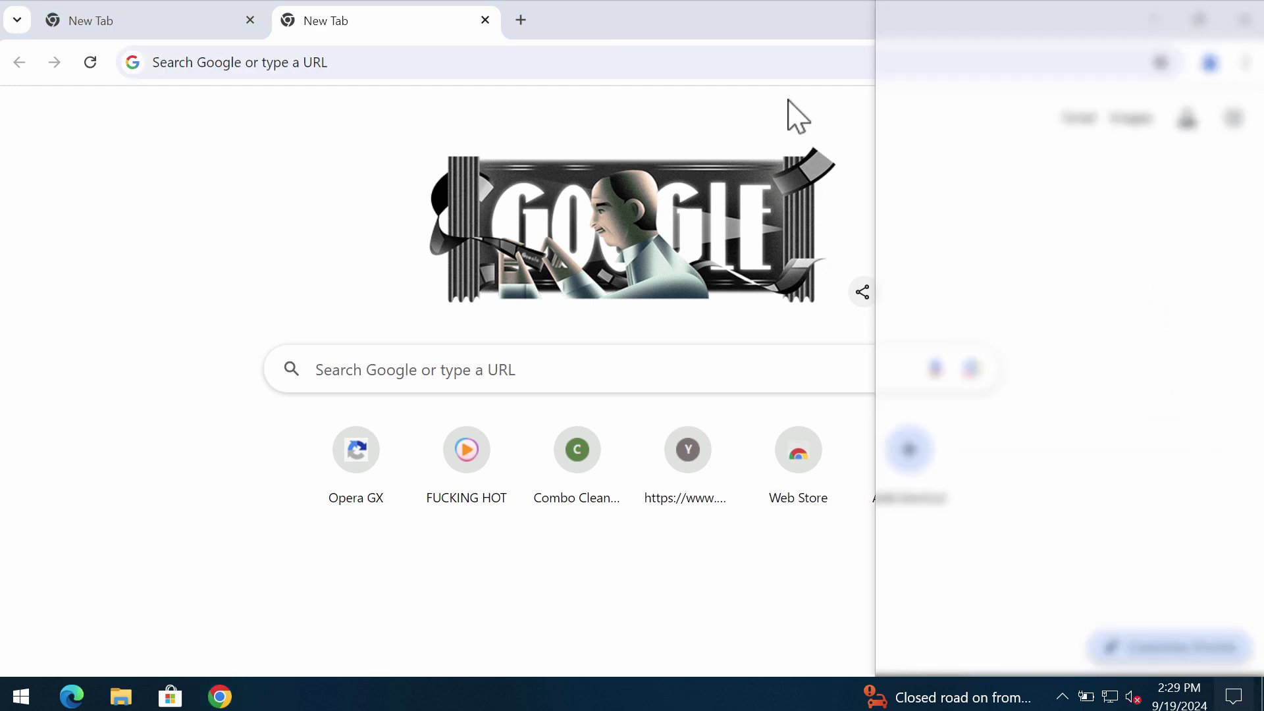
left_click(788, 124)
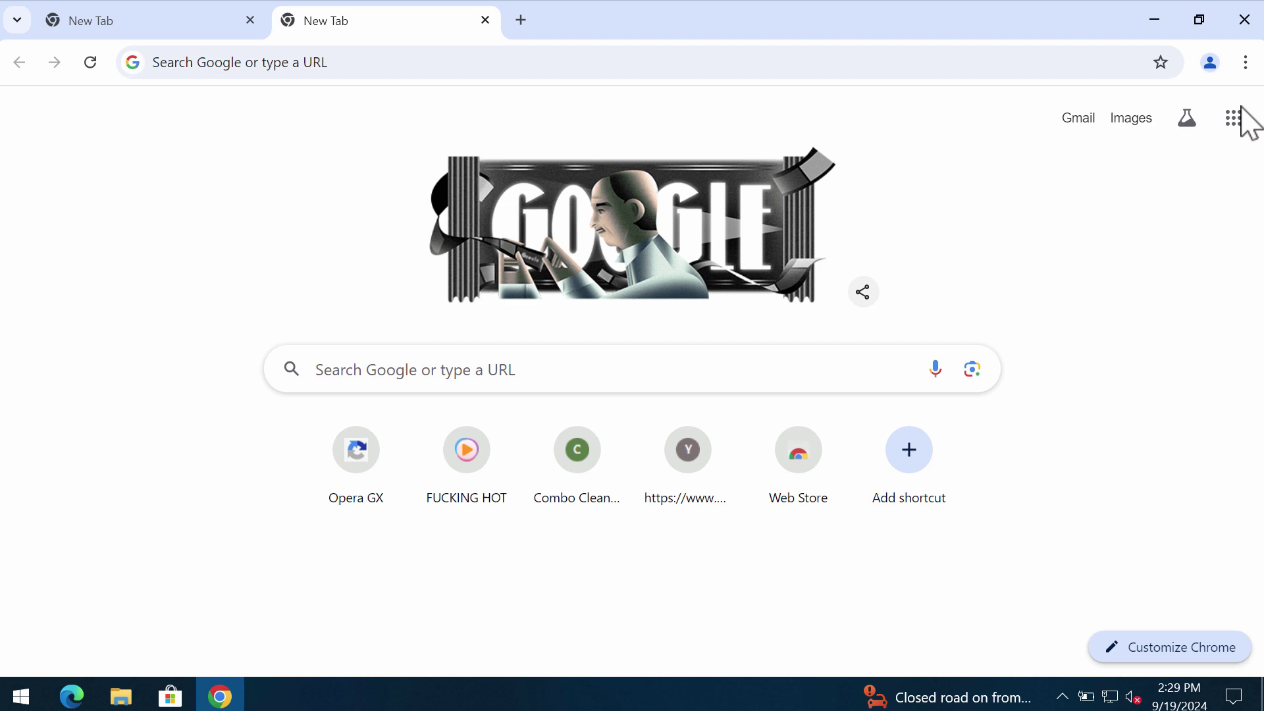
Go to Chrome Settings, Privacy and security, Site settings, and scroll down to Permissions
left_click(1245, 62)
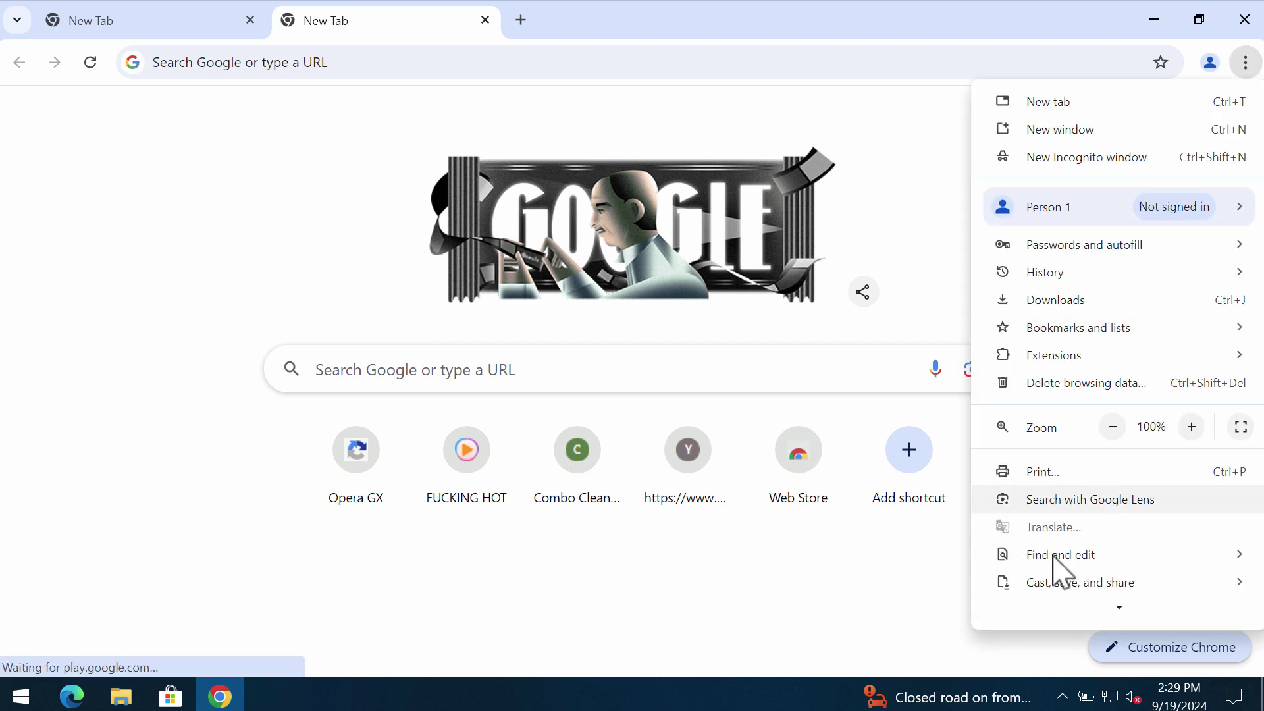
scroll(1083, 606, "down", 2)
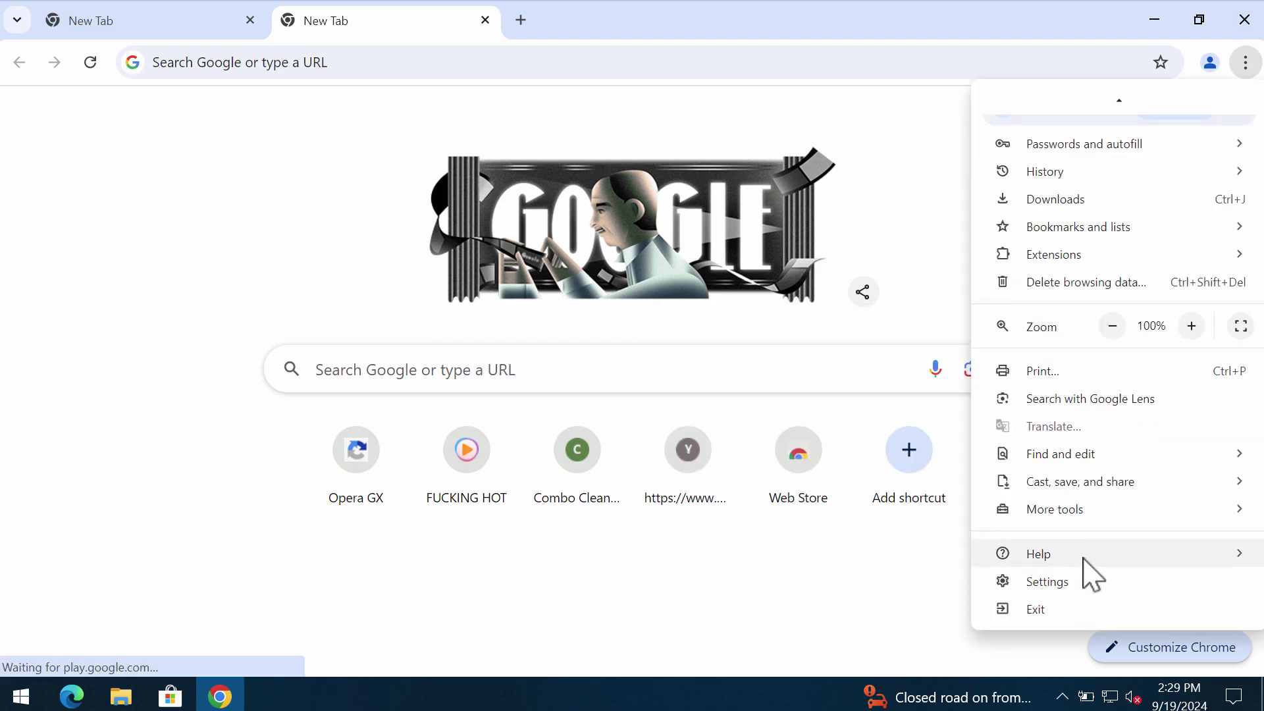
left_click(1066, 583)
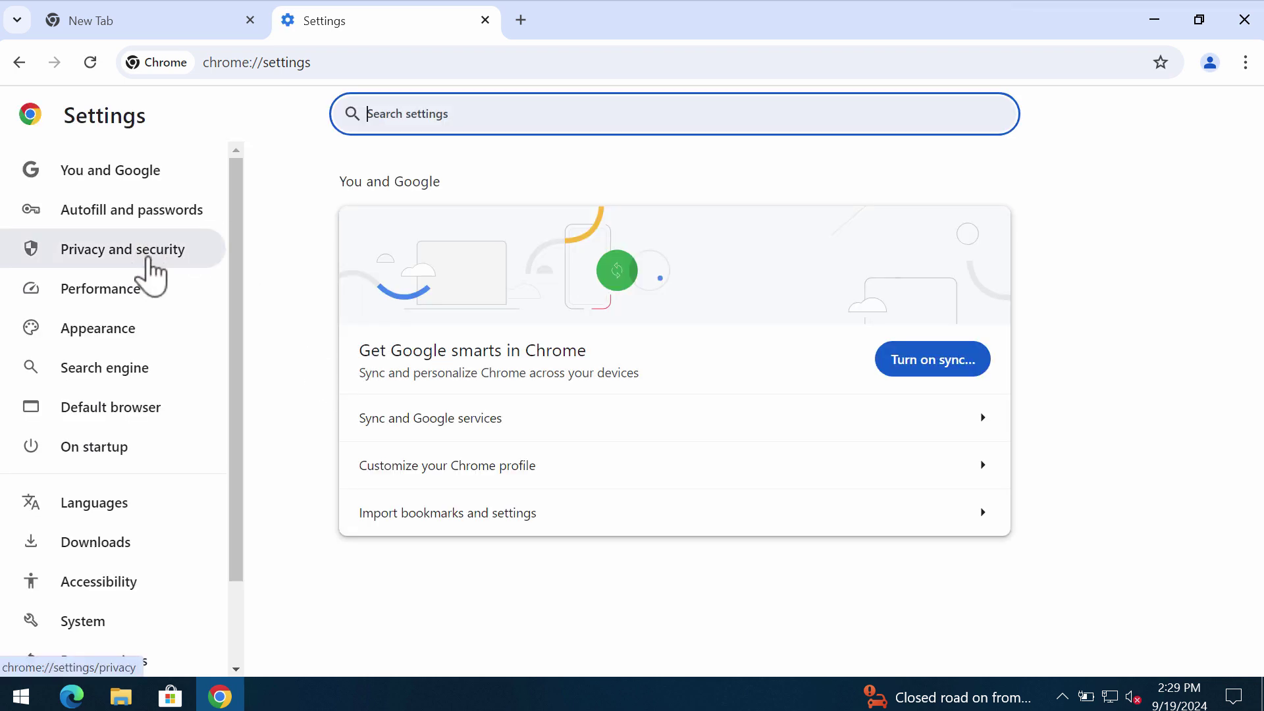
scroll(592, 360, "down", 3)
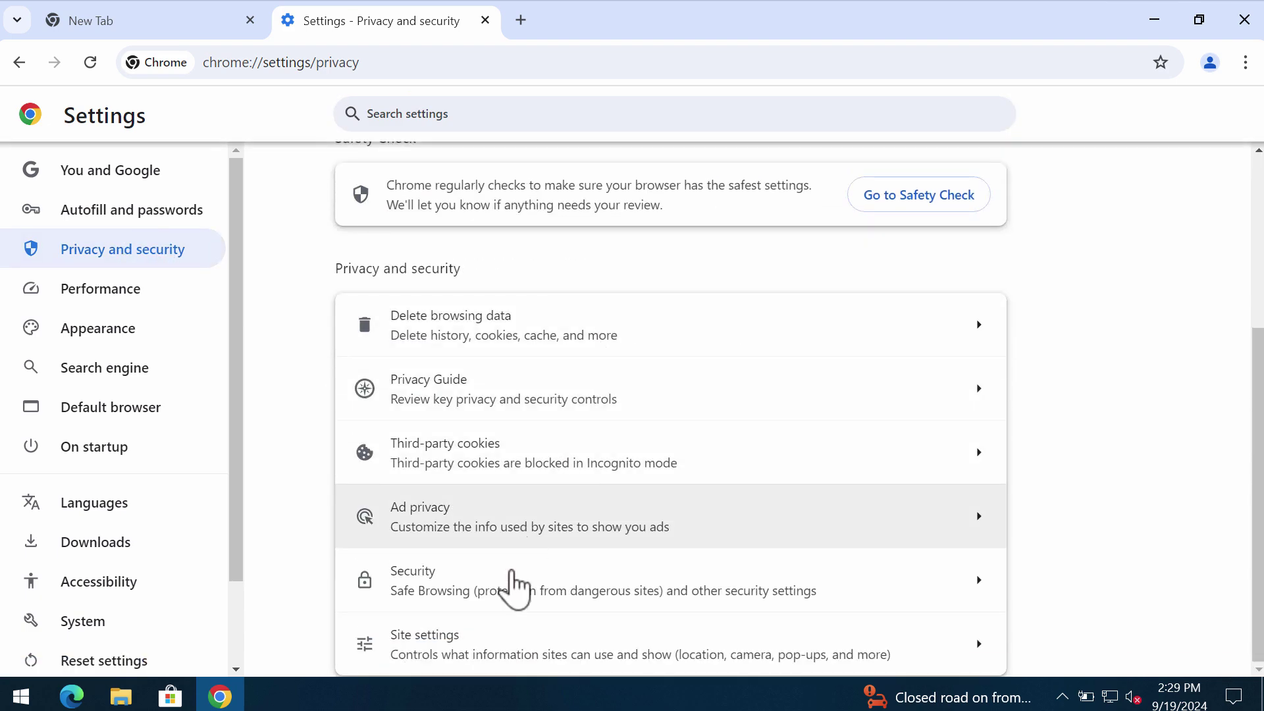
left_click(493, 661)
scroll(520, 581, "down", 3)
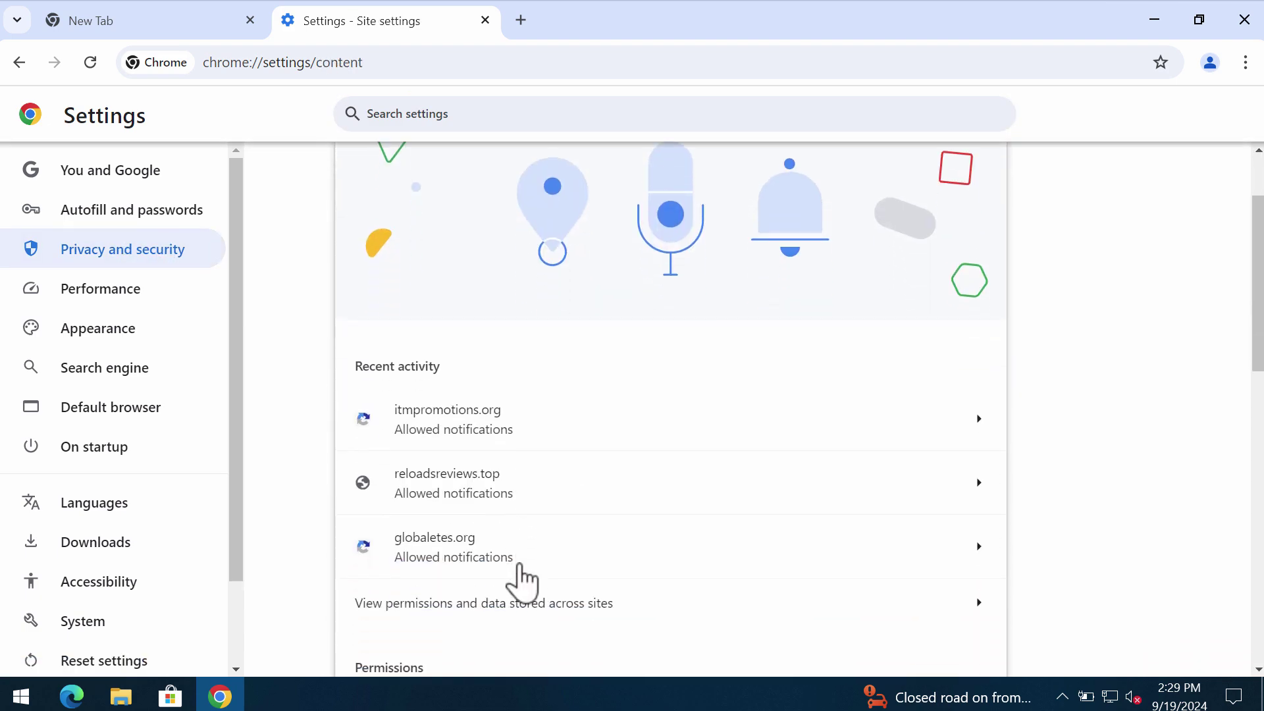
scroll(520, 581, "down", 4)
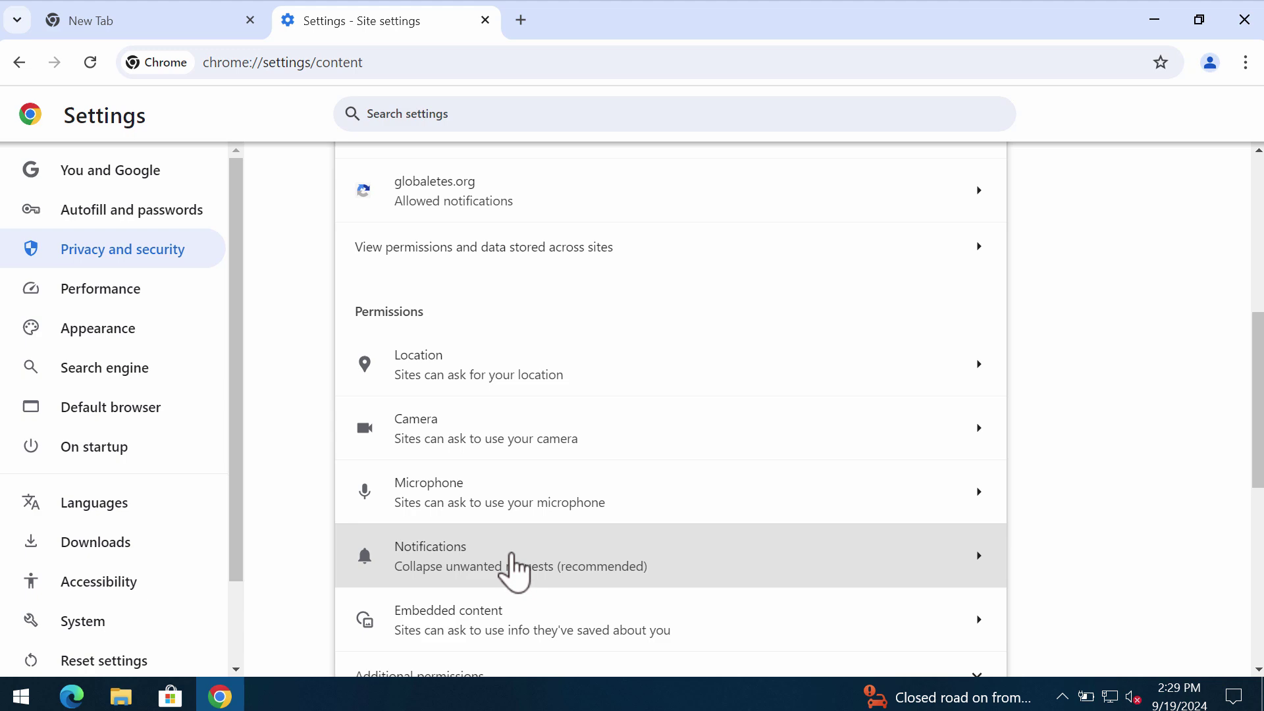
In Notifications, remove 1.news-yufufa.com, 2.news-yufufa.com and reloadsreviews.top from the allowed sites
left_click(511, 567)
scroll(626, 496, "down", 5)
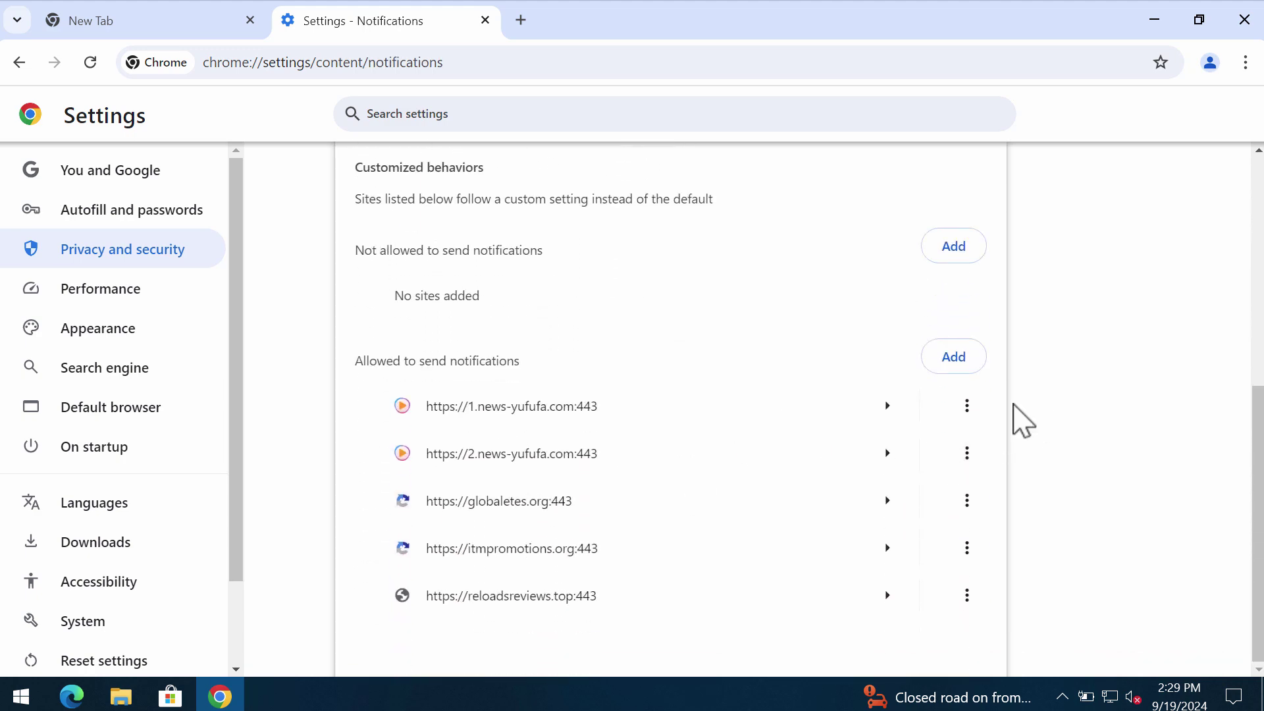
left_click(967, 405)
left_click(949, 487)
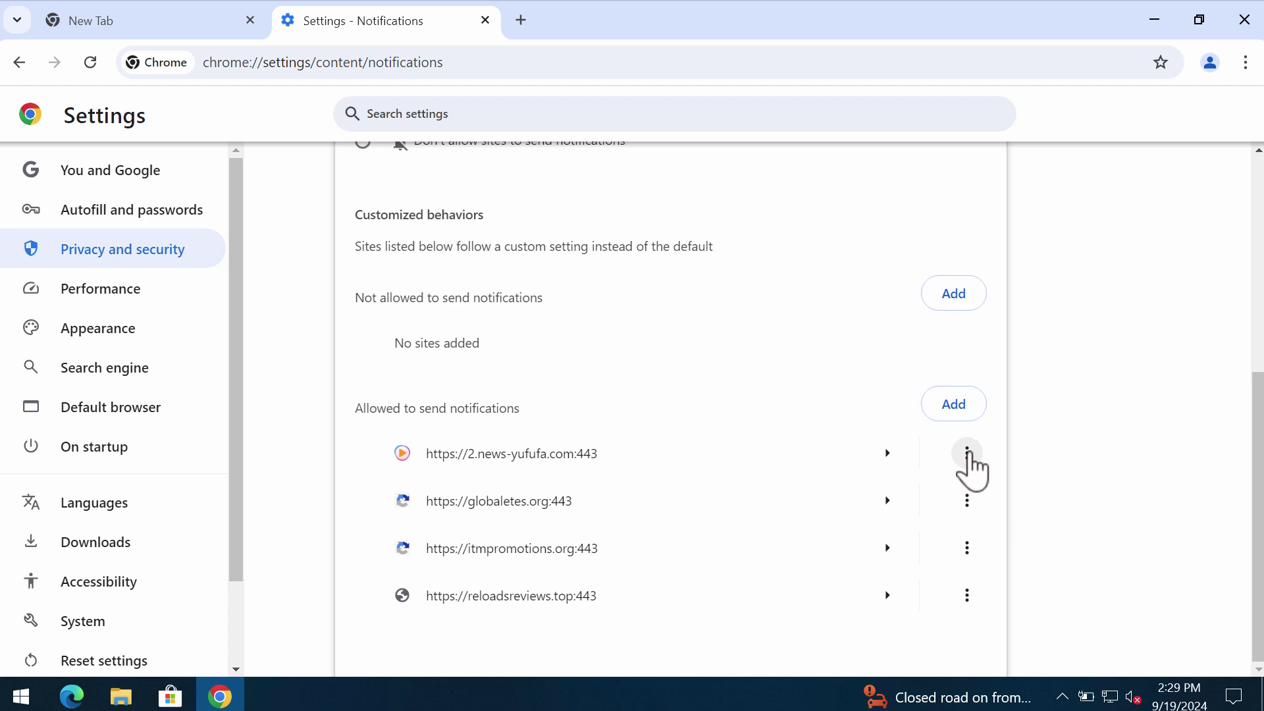
left_click(967, 453)
left_click(941, 537)
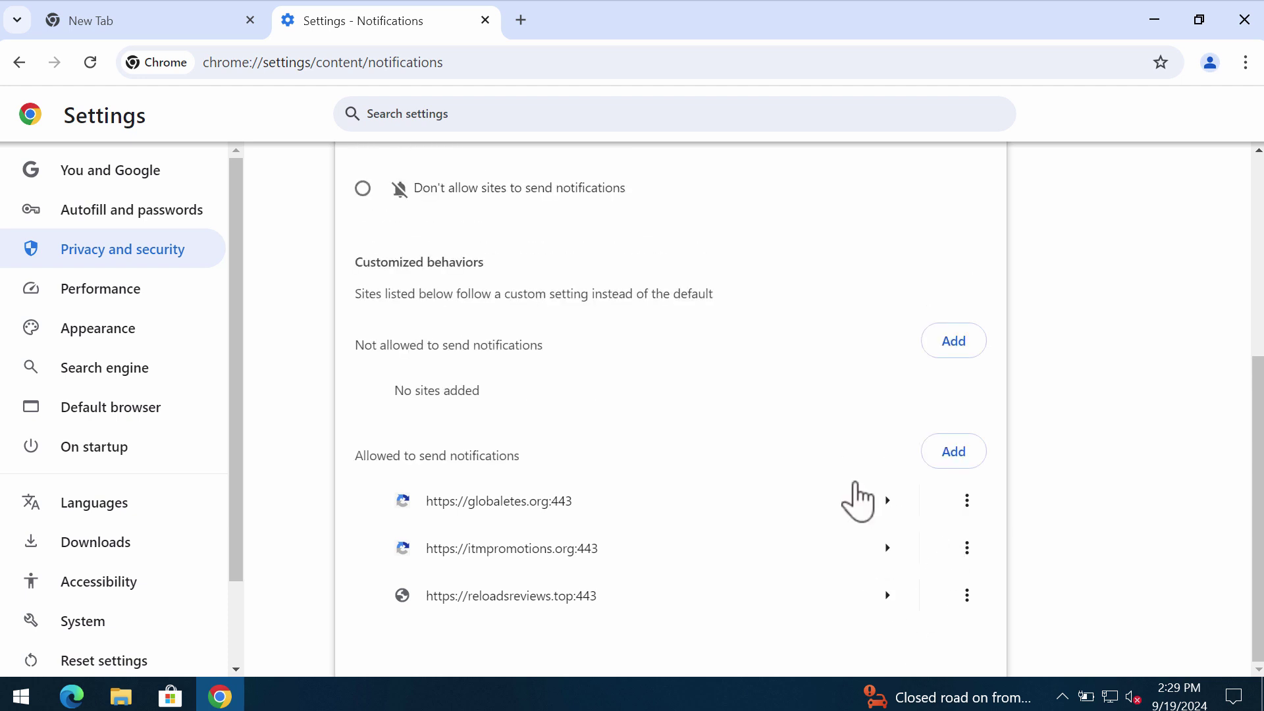
left_click(966, 595)
left_click(898, 585)
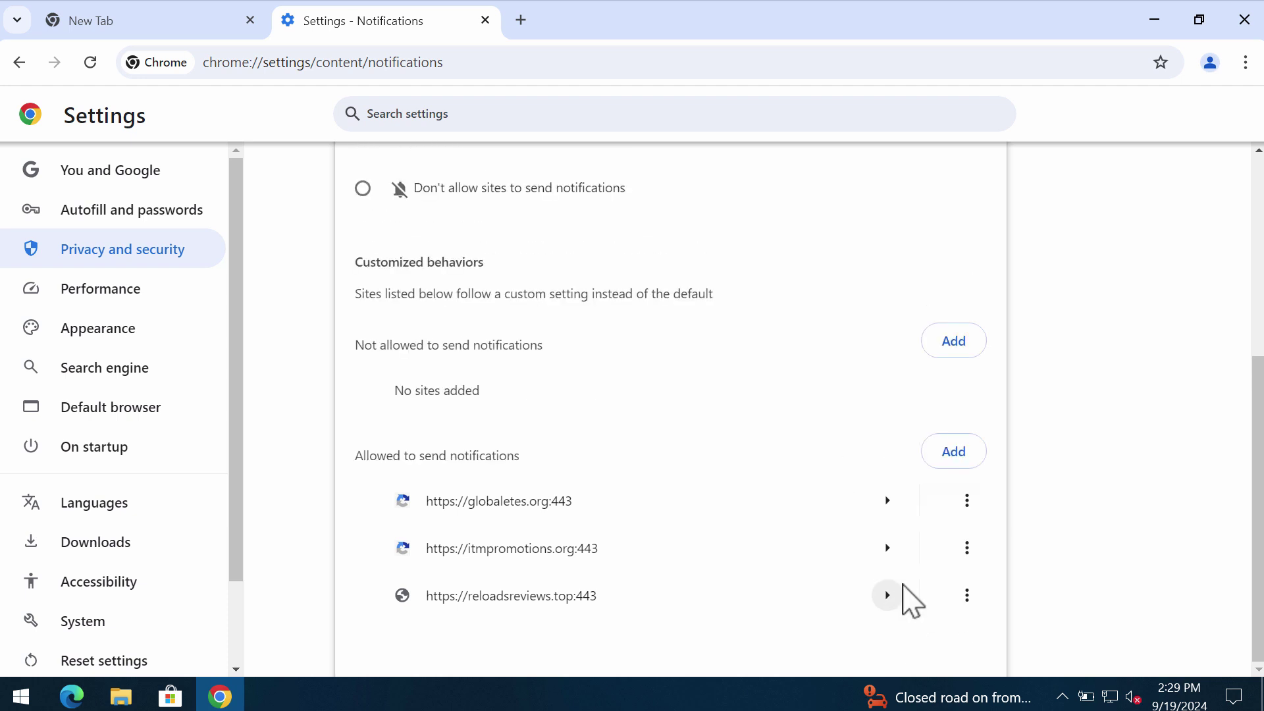
left_click(717, 61)
Load combocleaner.com from the address-bar suggestion
type("combocleaner.com")
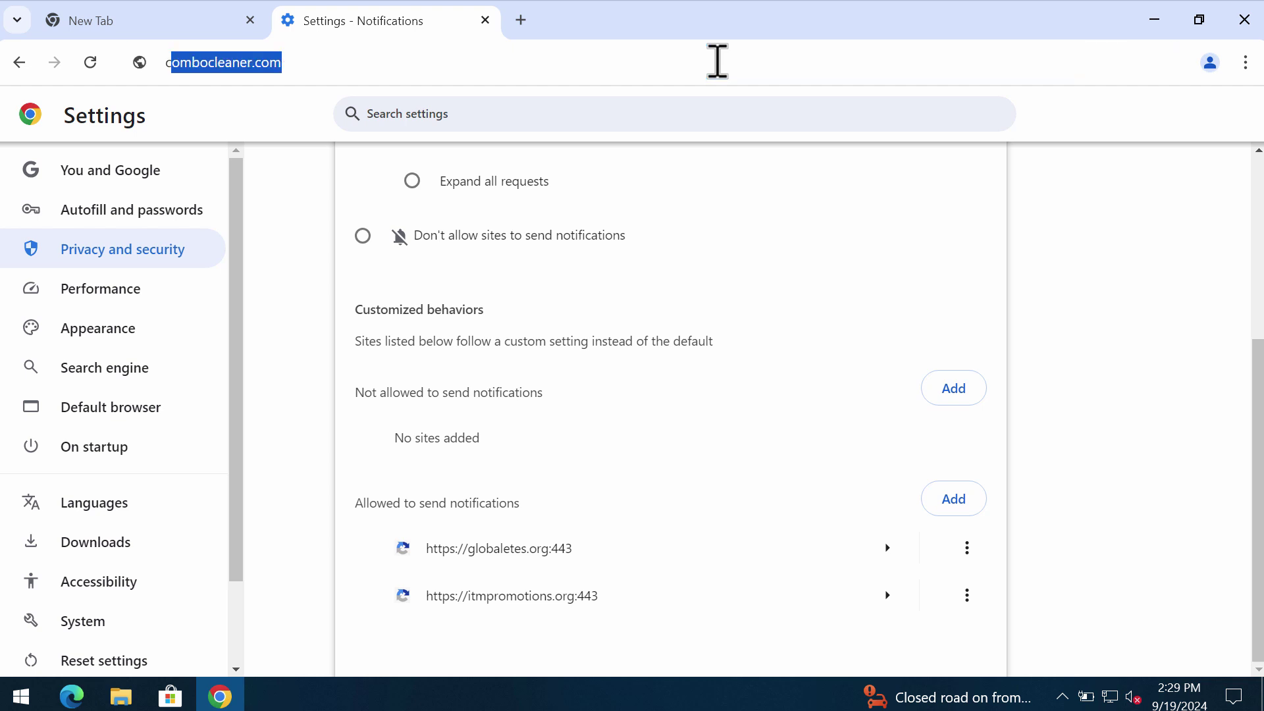
key("Return")
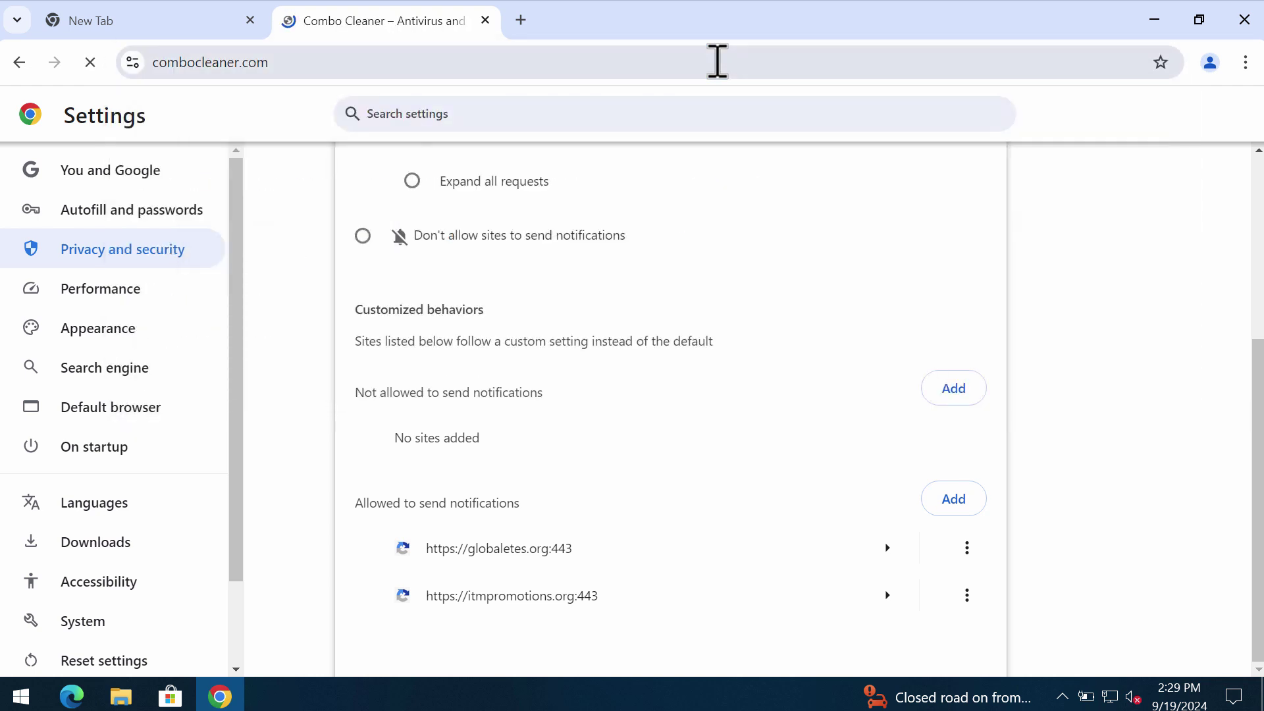
left_click(248, 16)
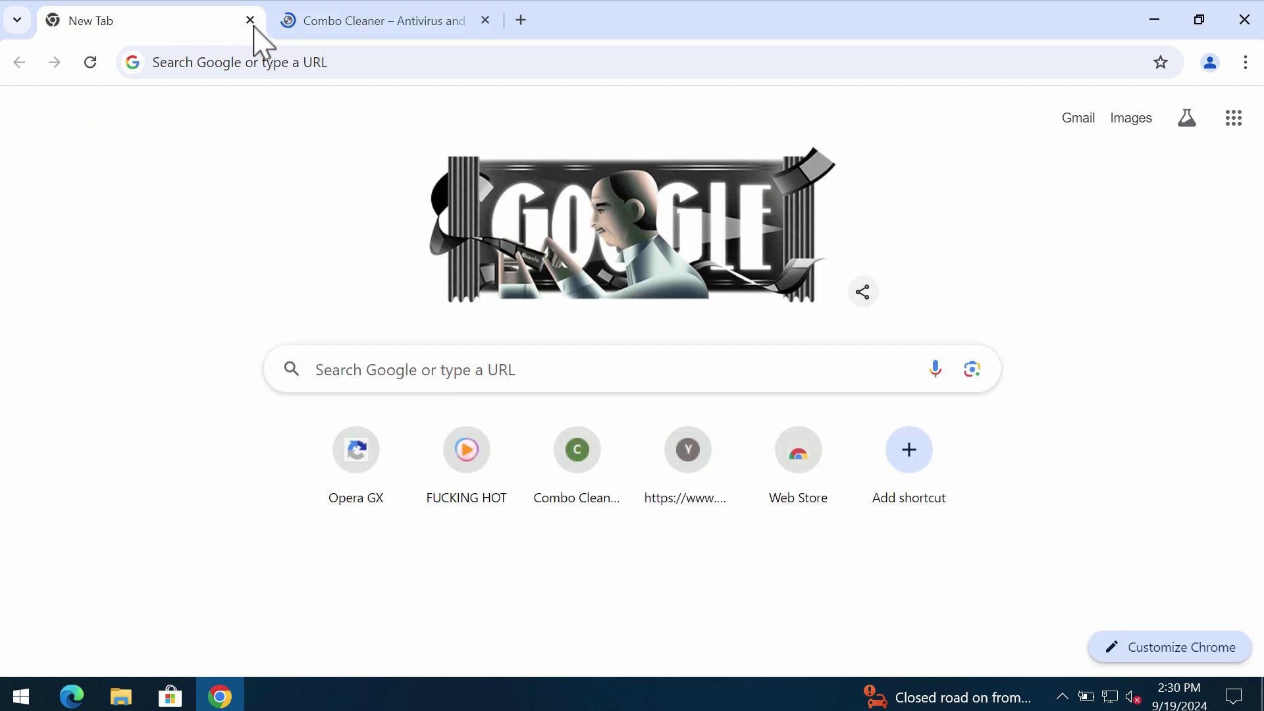
Minimize Chrome to the desktop with the combocleaner.com tab active
left_click(1157, 26)
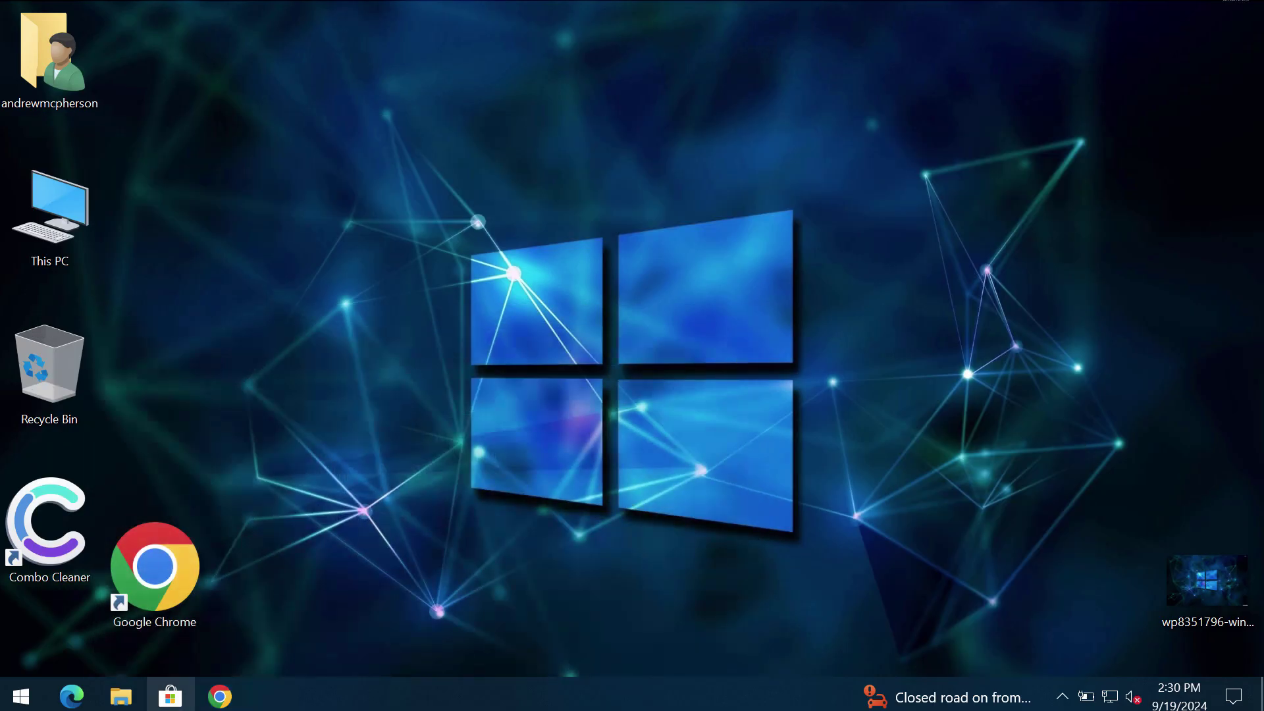
left_click(220, 696)
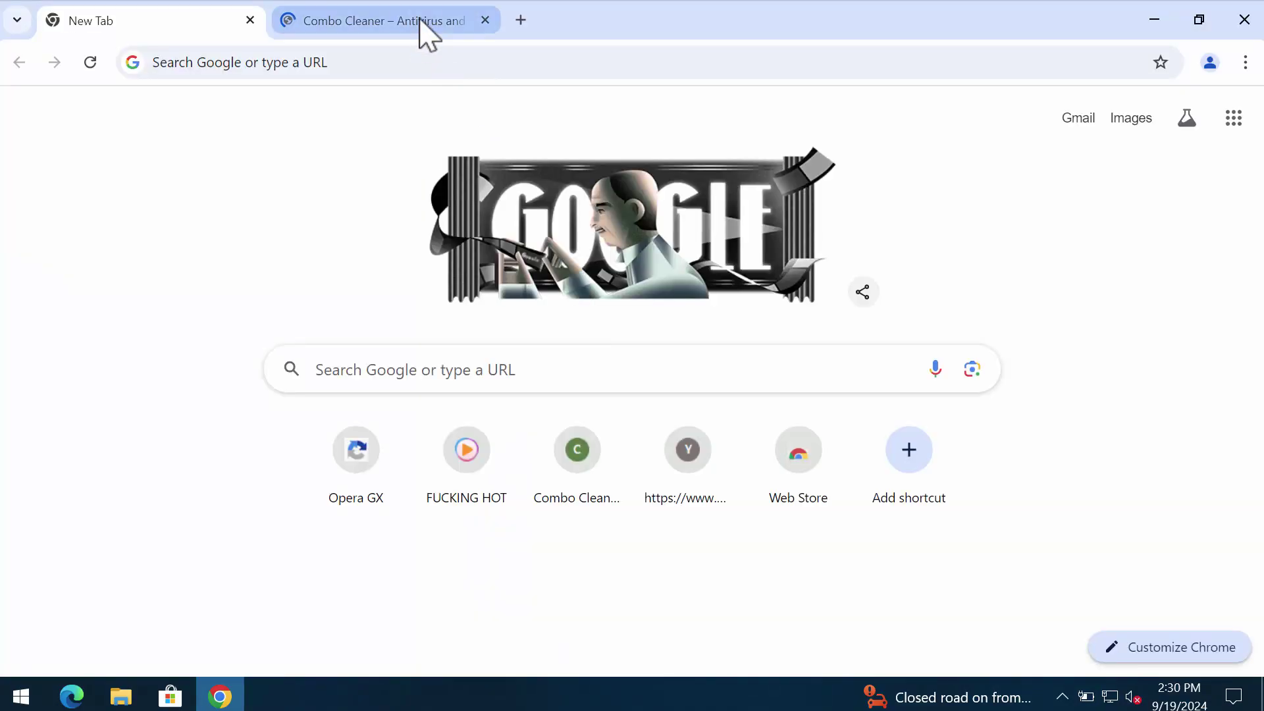
left_click(423, 27)
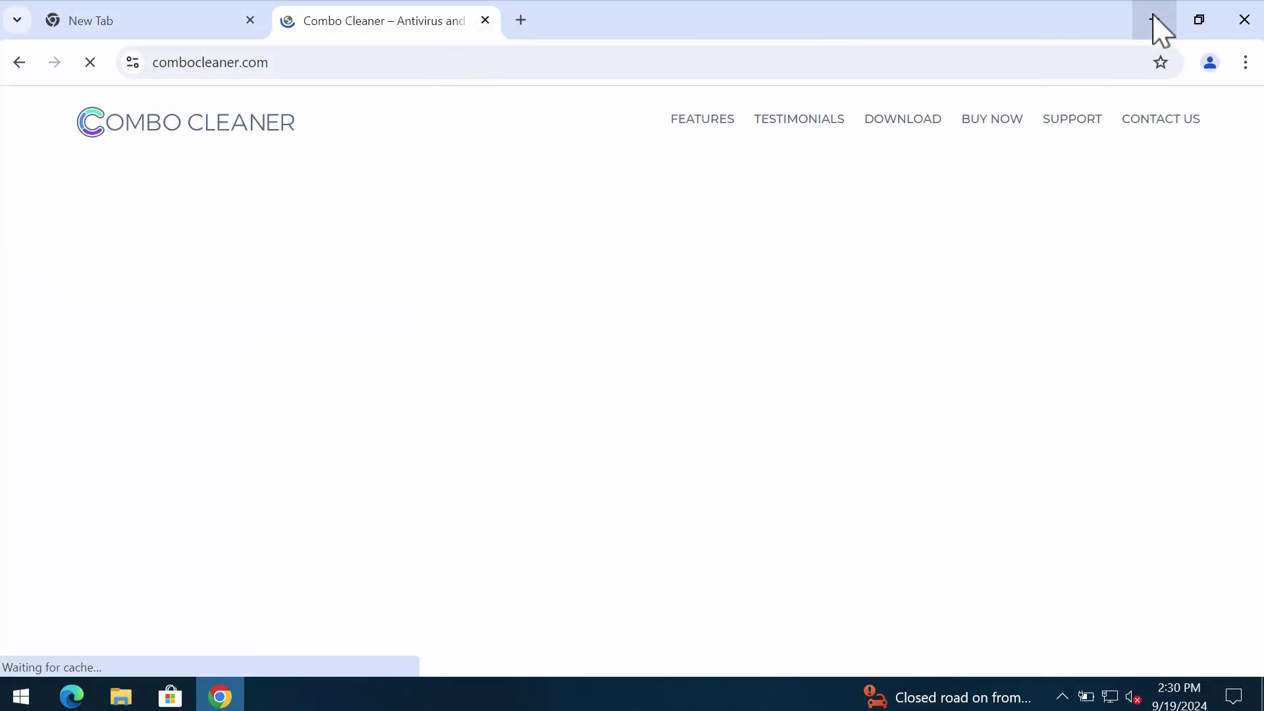
left_click(1153, 20)
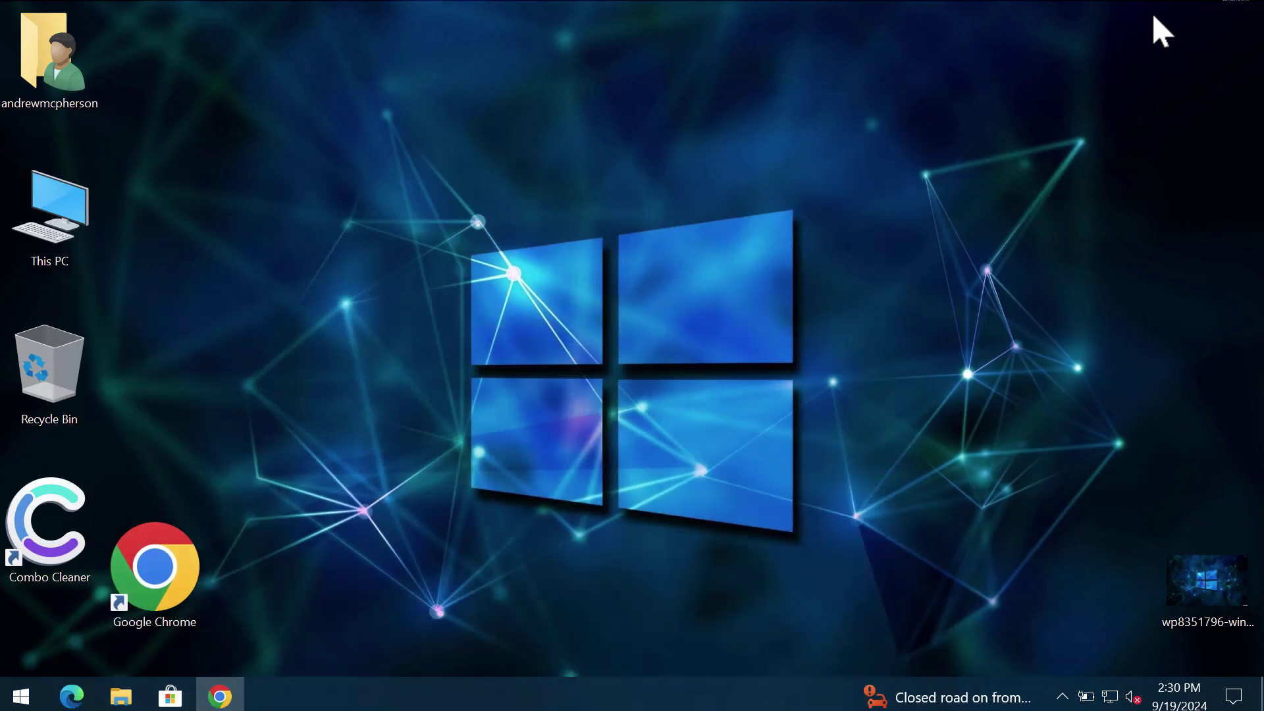
Launch Combo Cleaner from its desktop shortcut to reach the Dashboard
double_click(49, 550)
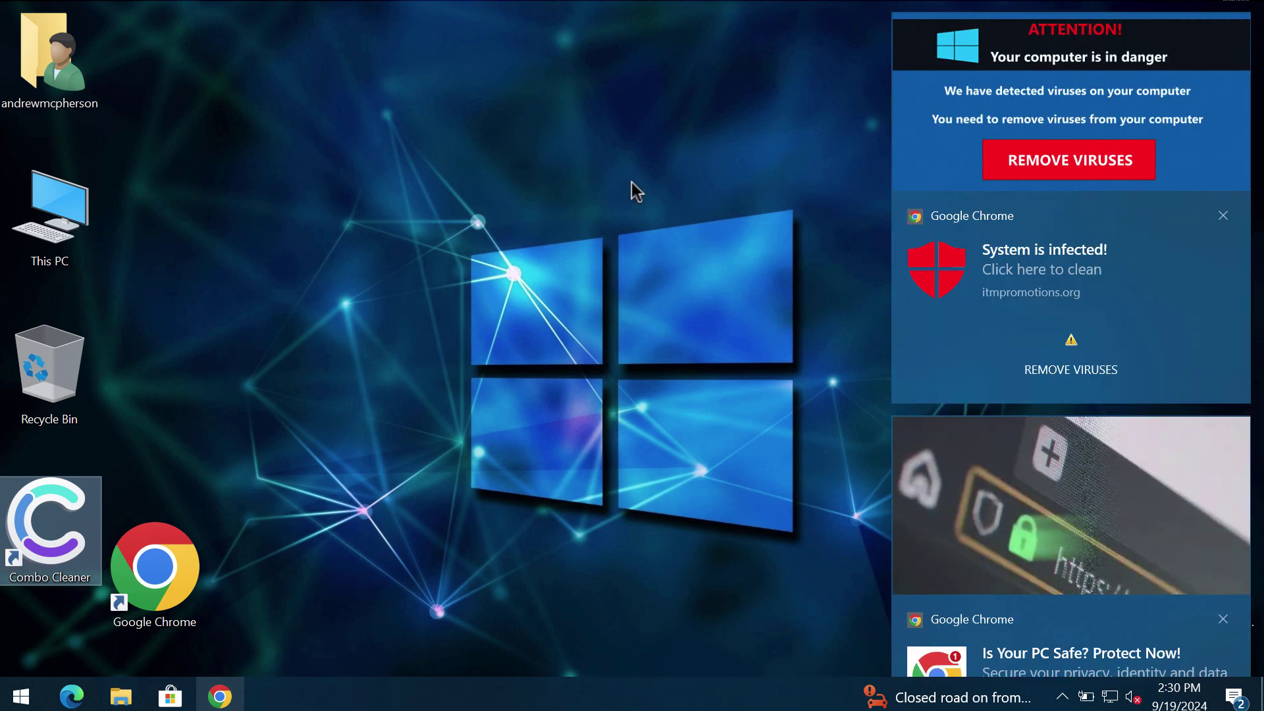
double_click(99, 527)
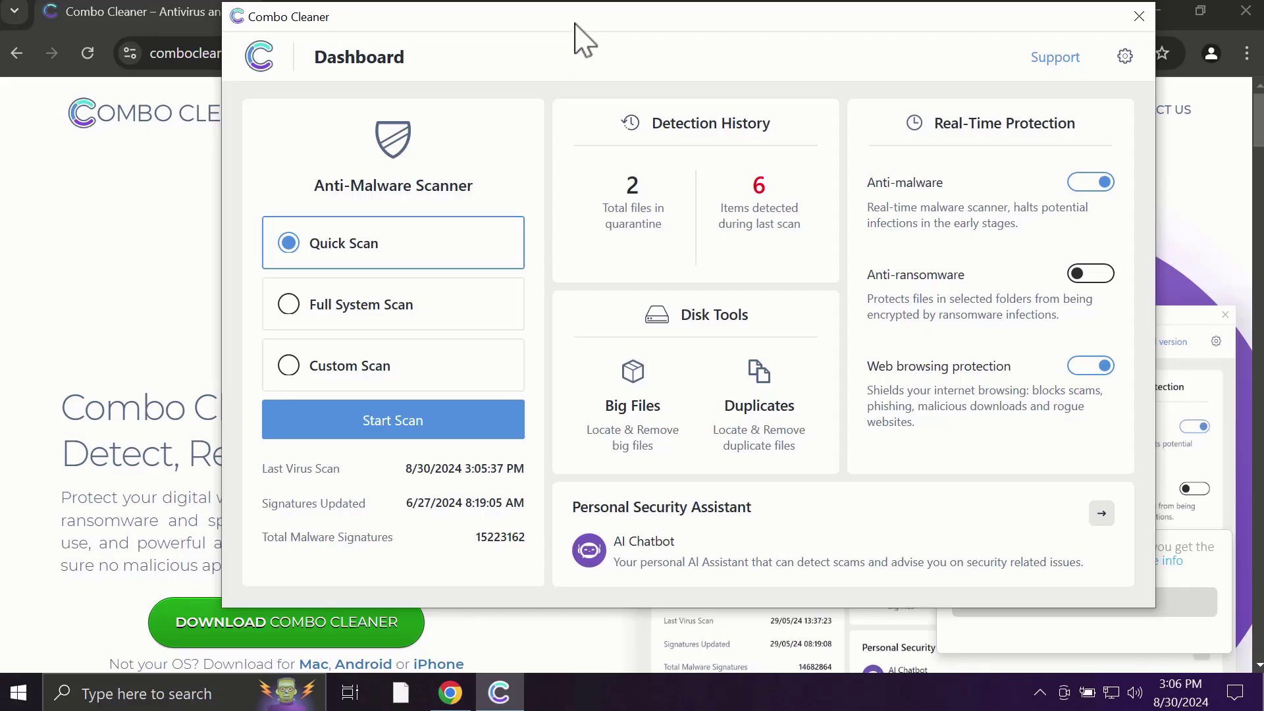
left_click_drag(584, 40, 559, 58)
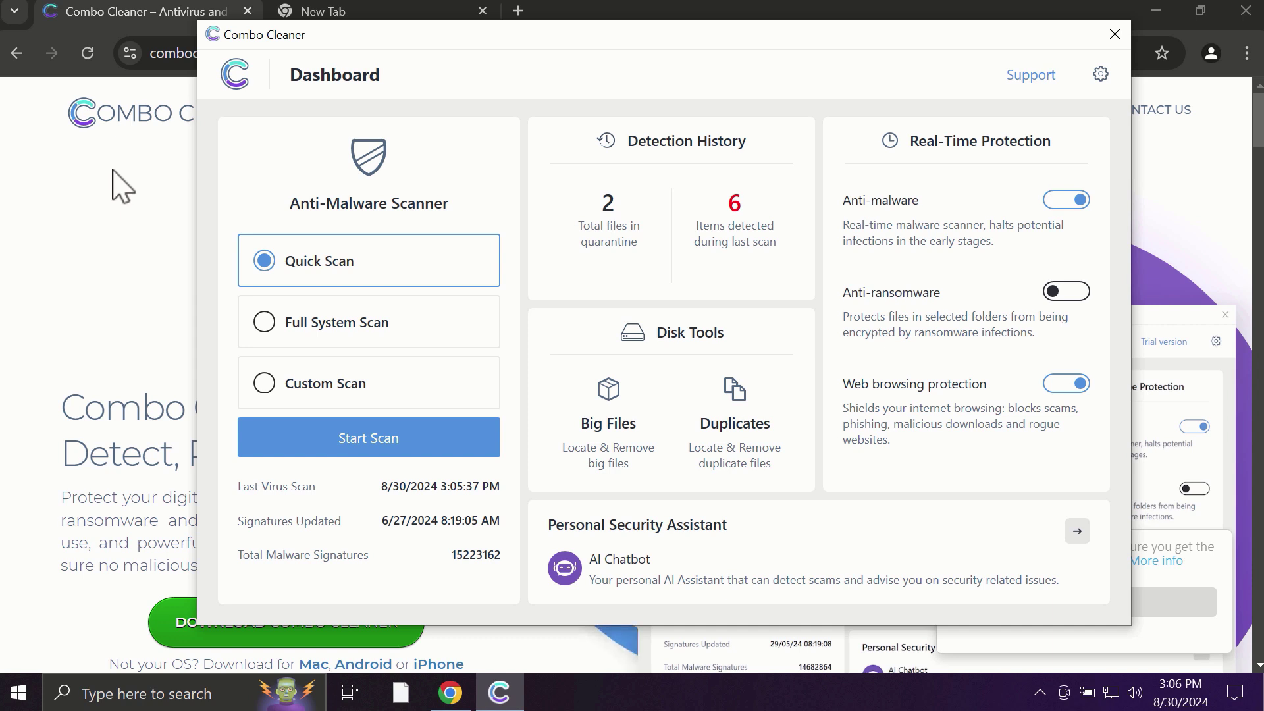
left_click(113, 171)
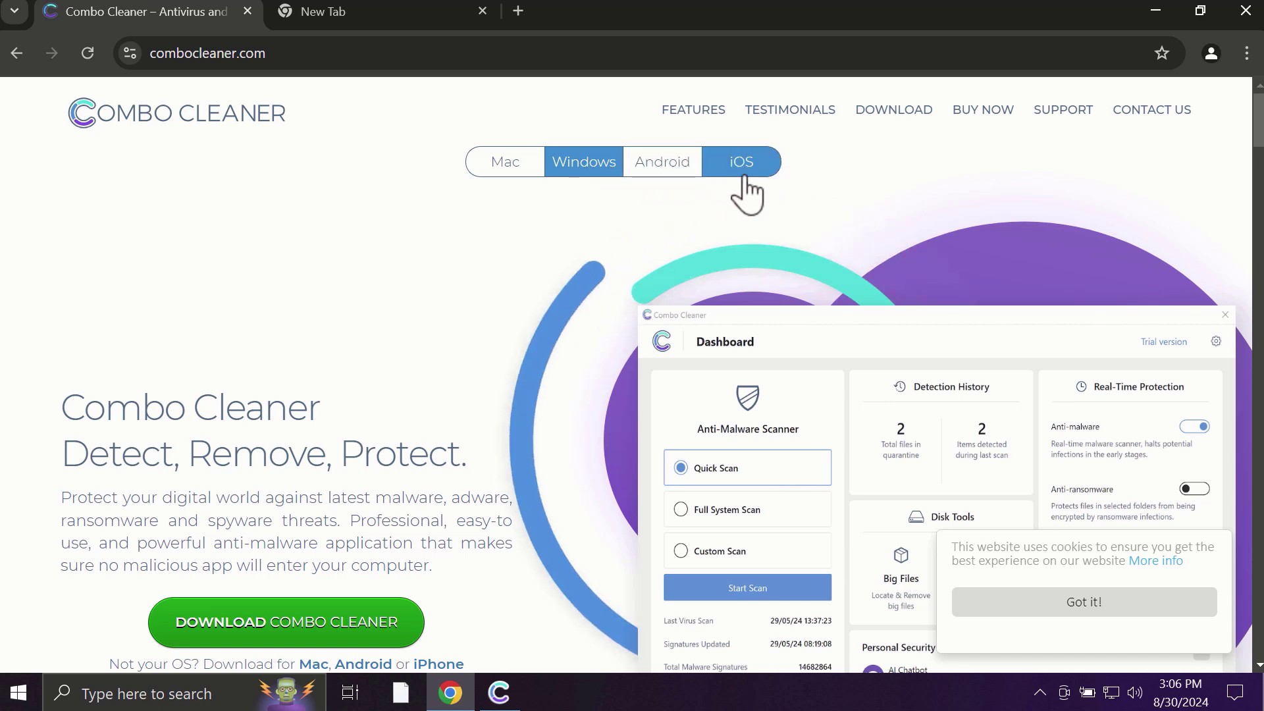
left_click(508, 686)
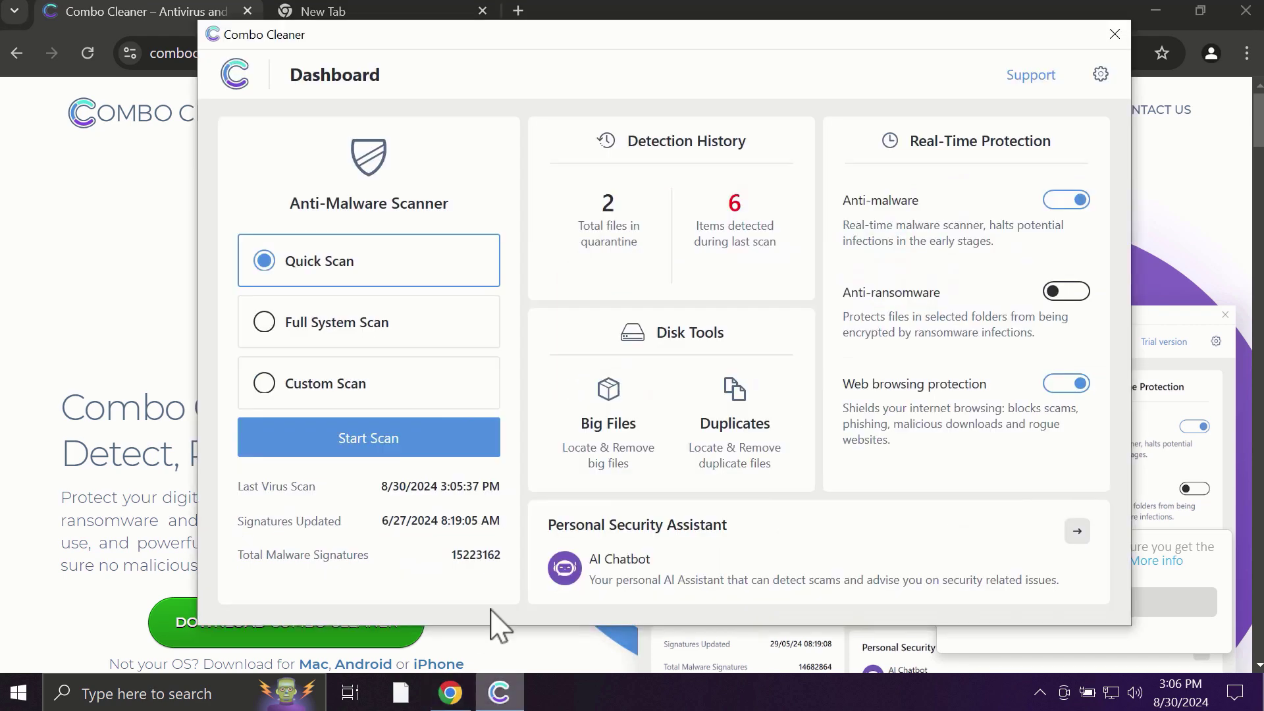
Start a Quick Scan, dismiss the backup reminder, and wait for six threats listed
left_click(453, 440)
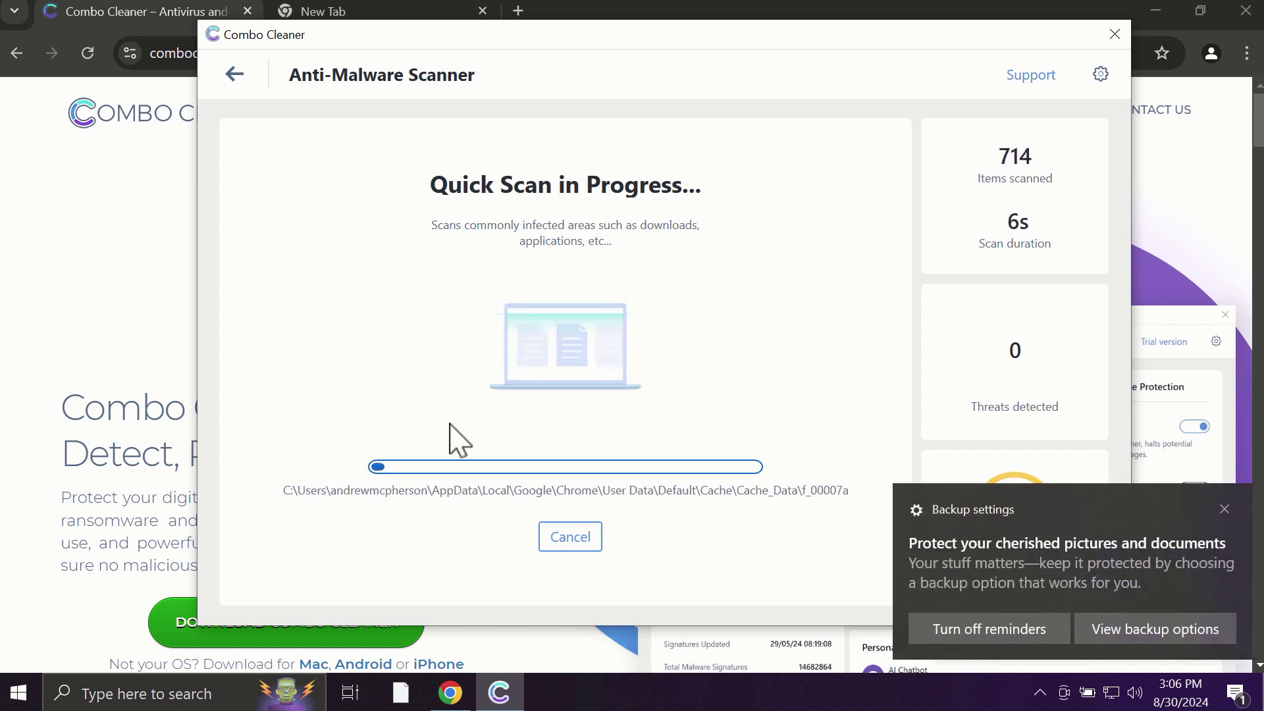
left_click(1224, 508)
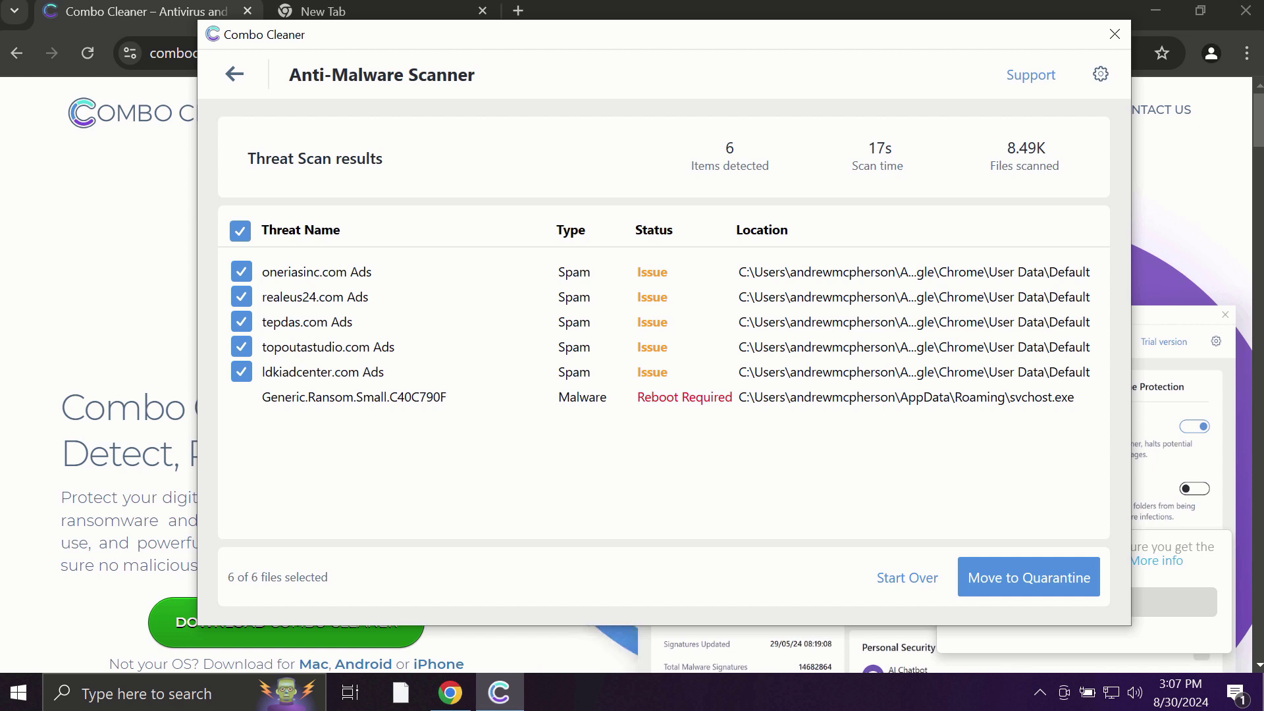
Visit Combo Cleaner's Settings, then go back to the Dashboard showing 6 detected items
left_click(1101, 74)
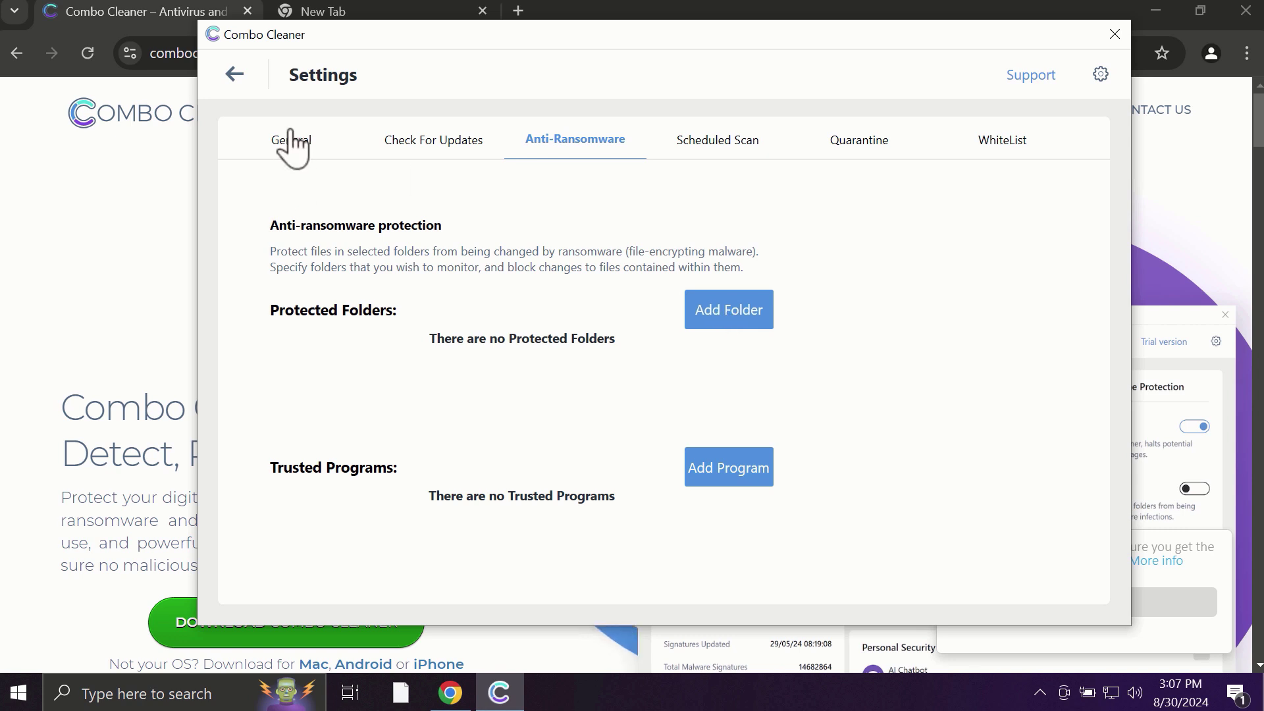
left_click(235, 76)
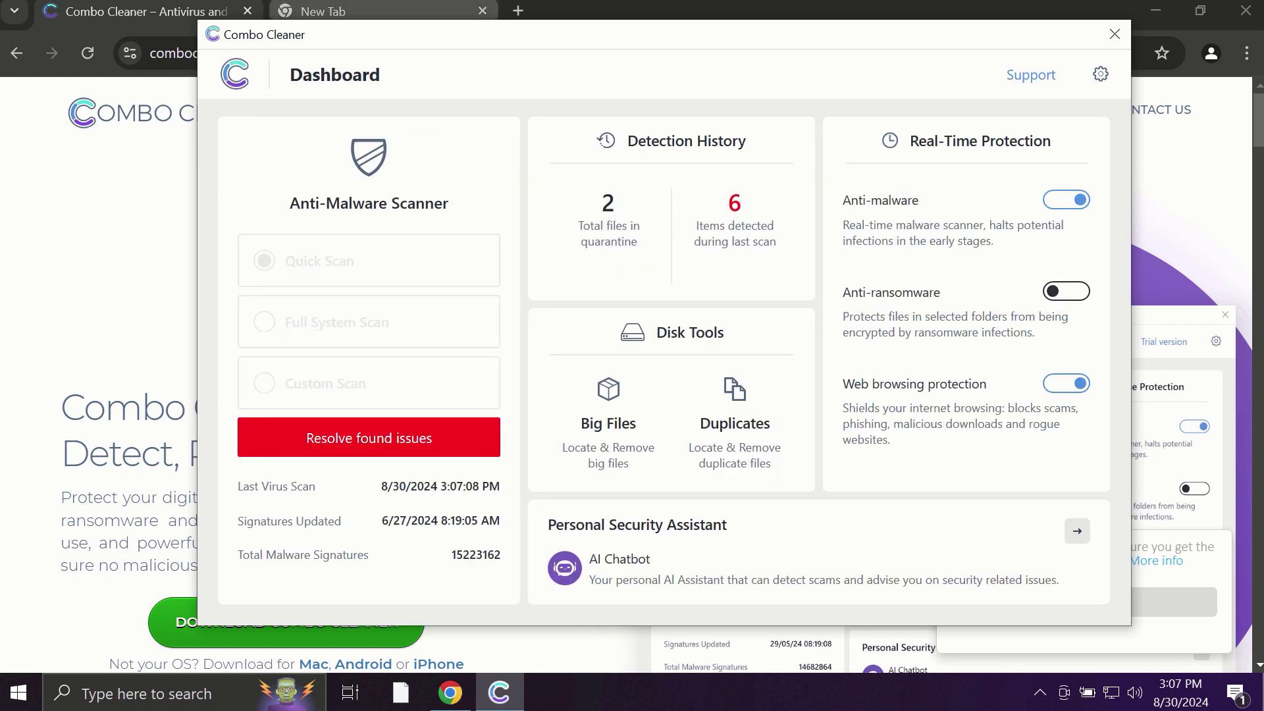